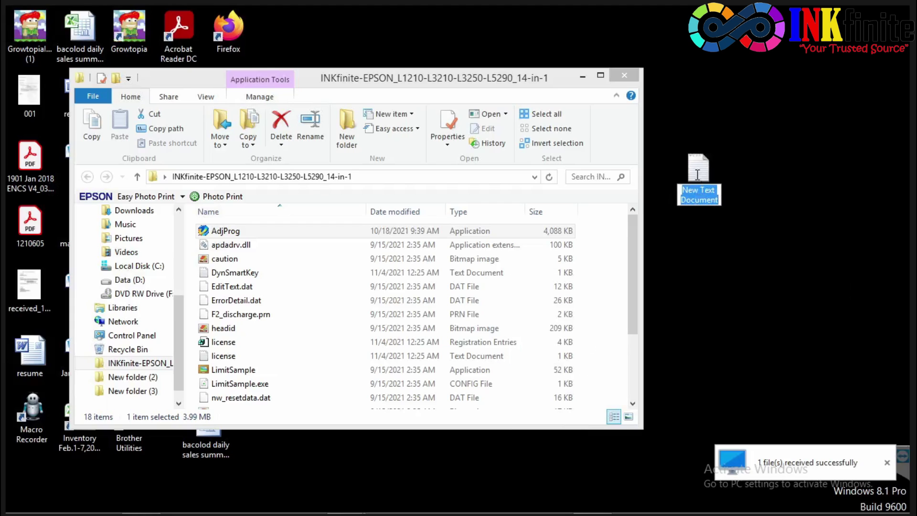
Open the New Text Document on the desktop and paste the copied machine ID into it.
left_click(706, 172)
double_click(708, 174)
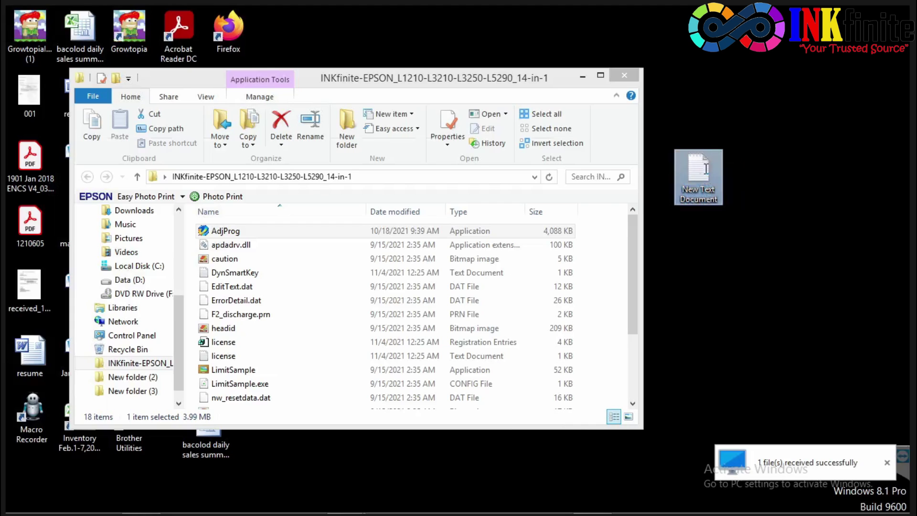
left_click_drag(561, 143, 601, 119)
right_click(552, 162)
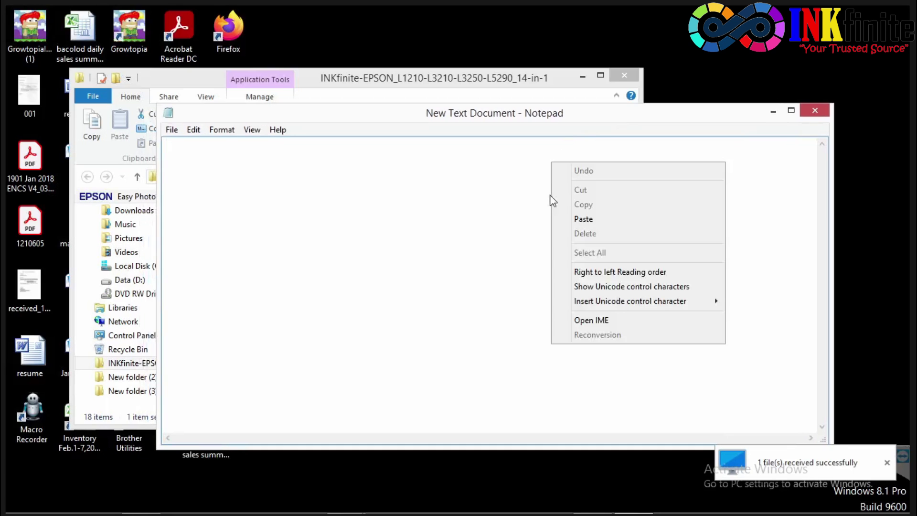
left_click(575, 217)
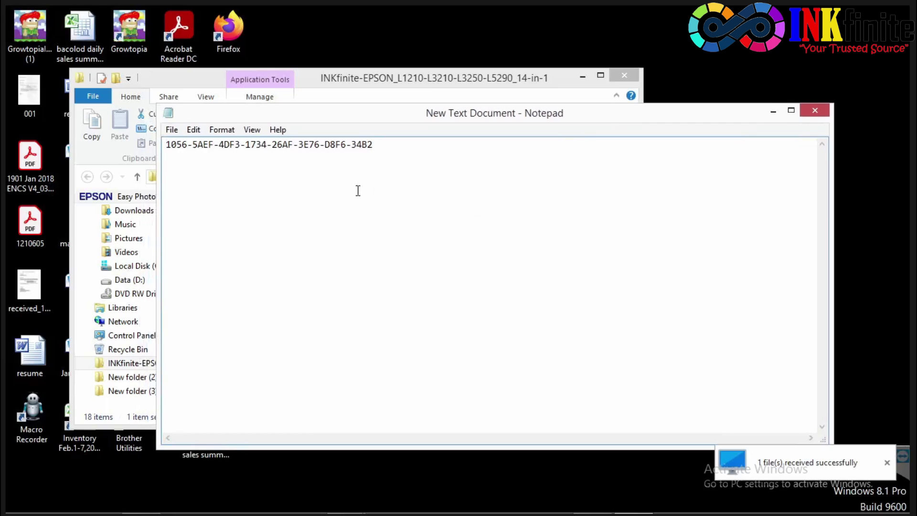
left_click_drag(374, 144, 165, 144)
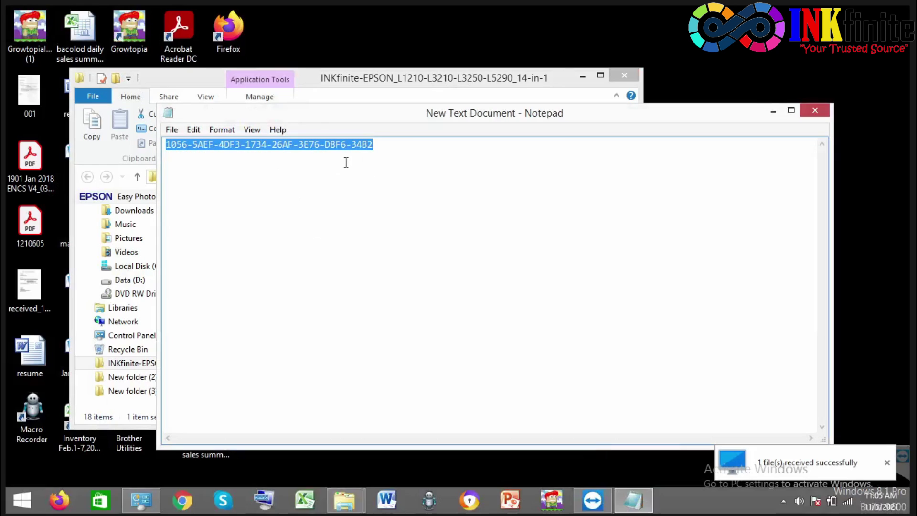
left_click(380, 148)
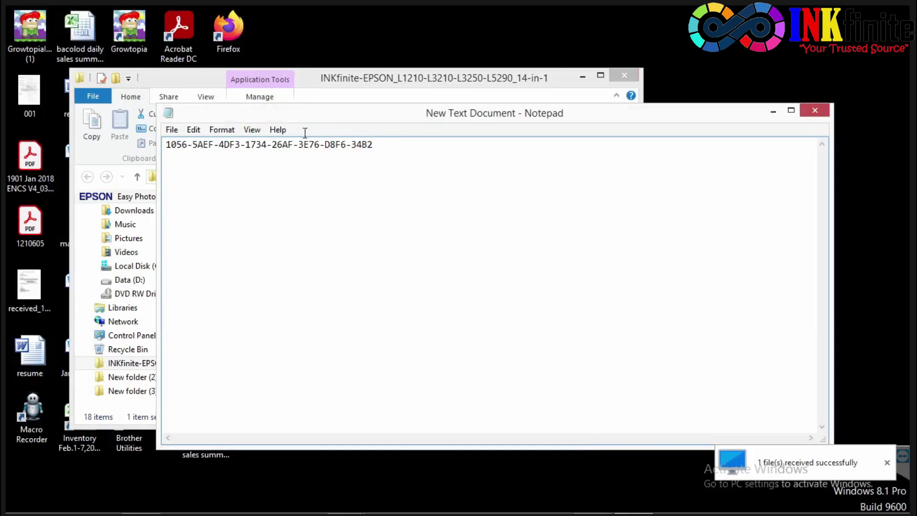
Save the text file to the Desktop under the name "machine id" and close it.
left_click(172, 129)
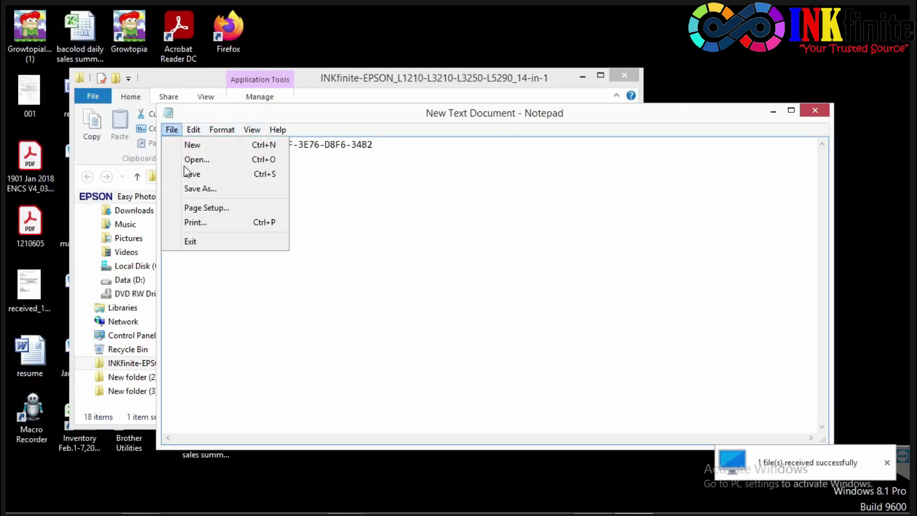
left_click(198, 187)
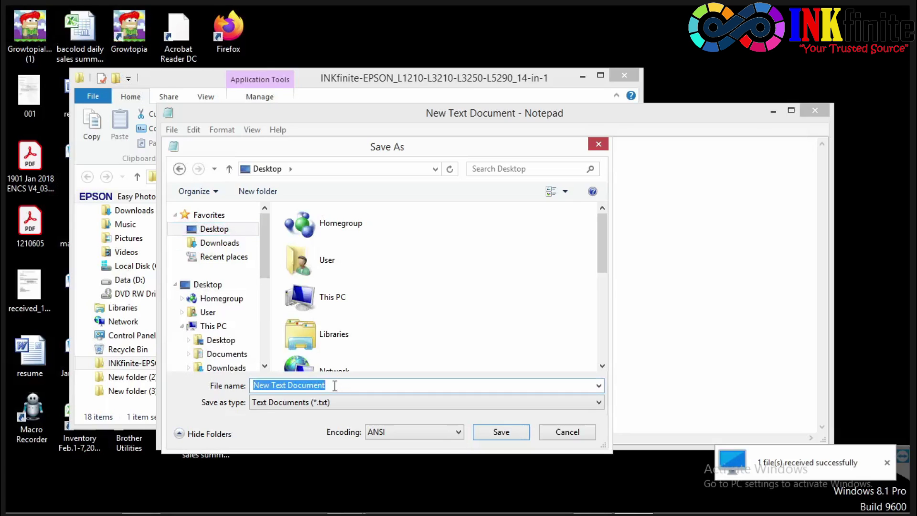
type("m")
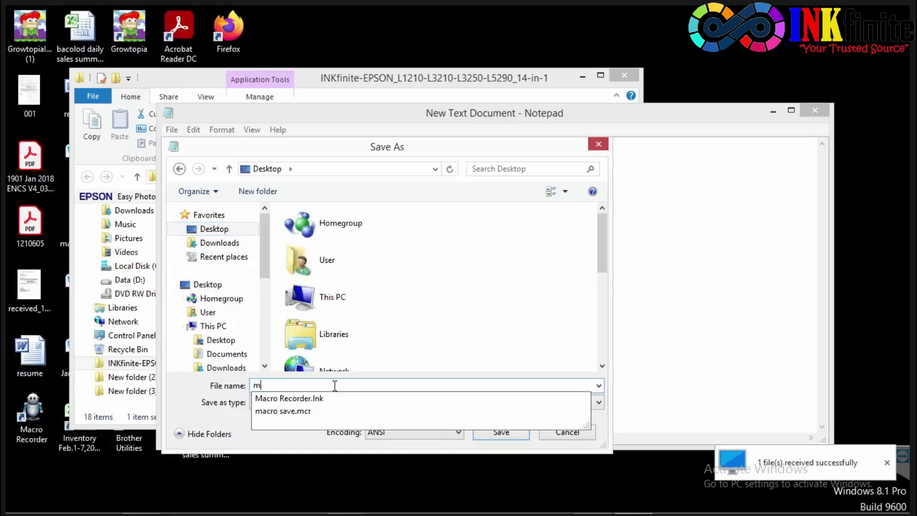
type("achine id")
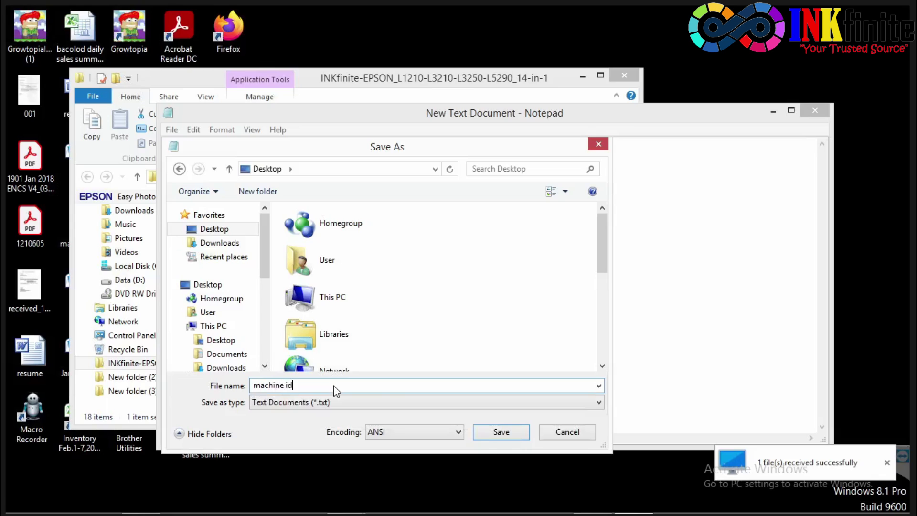
left_click(498, 433)
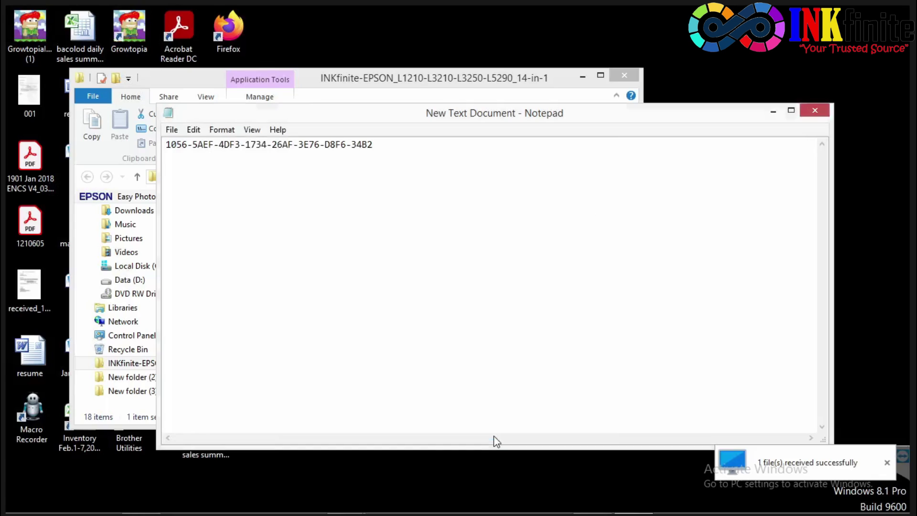
left_click(815, 111)
Cancel the Epson L110 Series product registration prompt, opting not to display the message again.
left_click(706, 178)
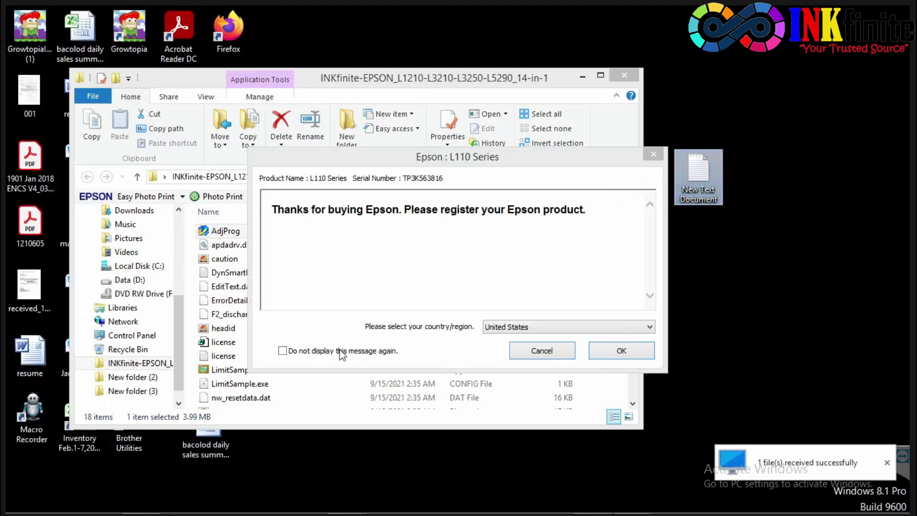
left_click(300, 352)
left_click(564, 355)
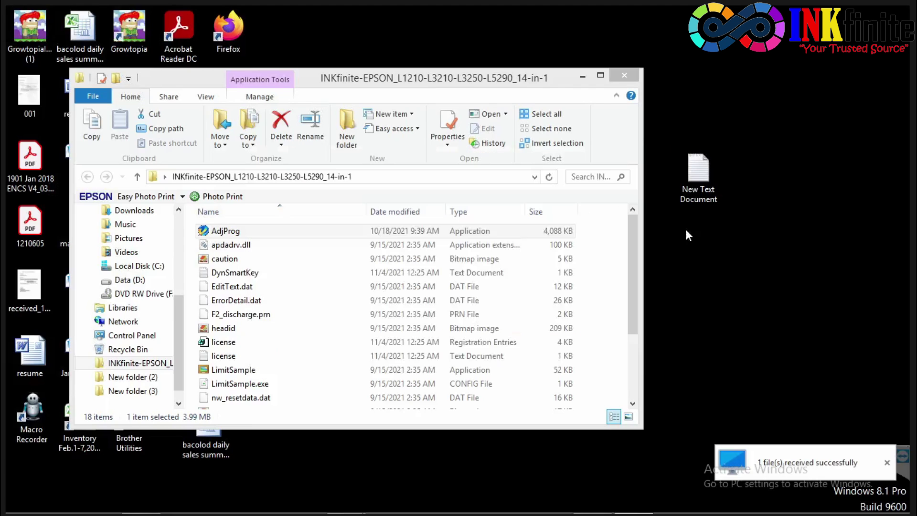
Minimize the INKfinite folder window and move the machine id file to the free desktop area beside the INKfinite archive and folder.
left_click(582, 76)
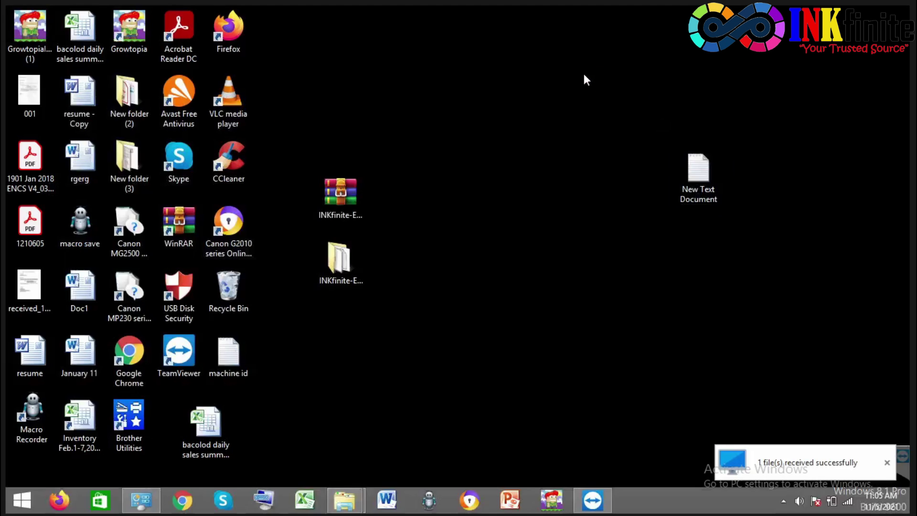
left_click(234, 355)
left_click_drag(231, 354, 467, 234)
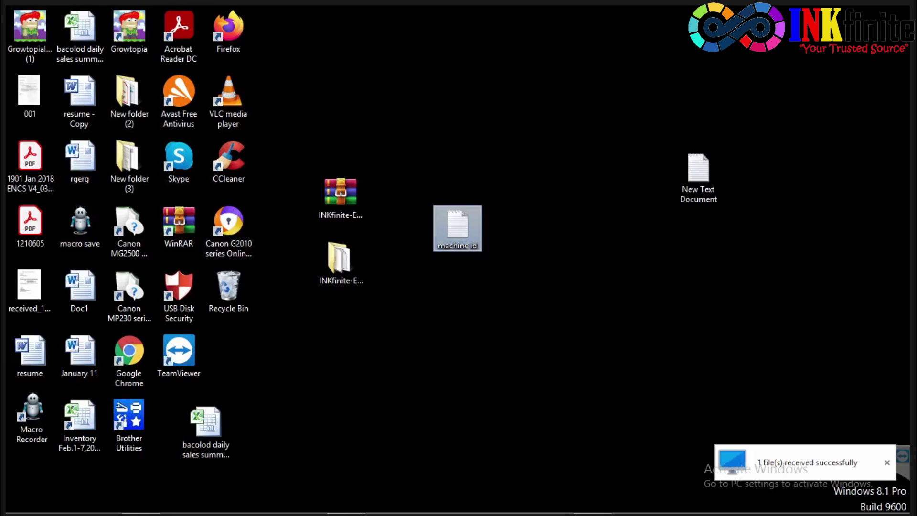
left_click(495, 399)
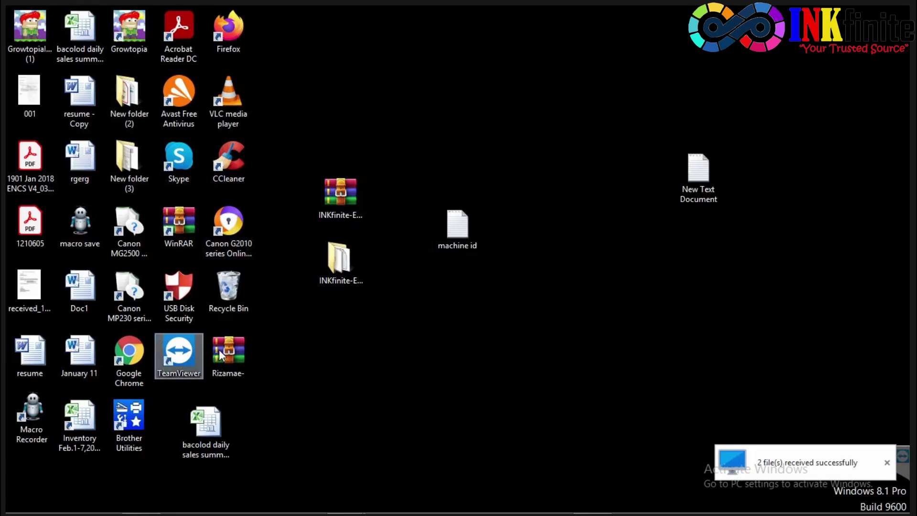
Place the newly received archive below the INKfinite folder on the desktop and extract it.
left_click_drag(253, 353, 334, 320)
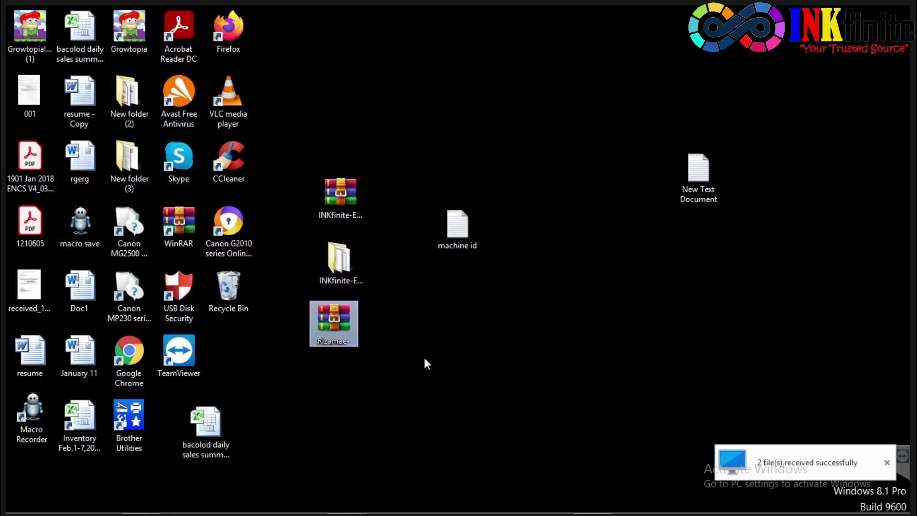
right_click(340, 315)
left_click(386, 123)
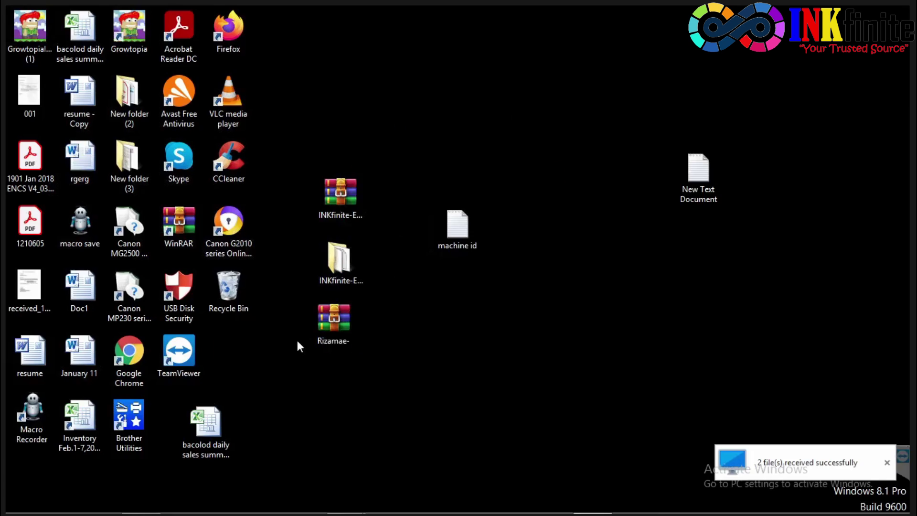
Move the extracted folder below its archive, copy all the license files inside it, and close its window.
left_click_drag(238, 350, 342, 374)
double_click(342, 374)
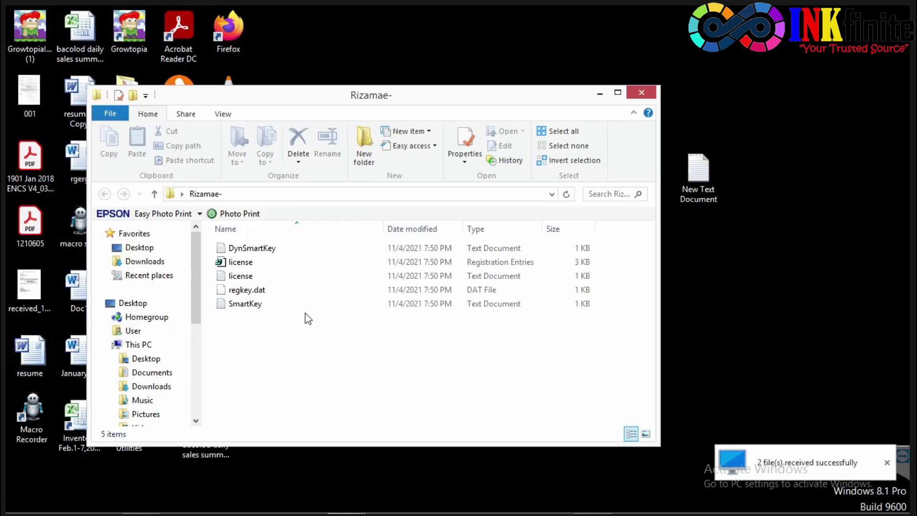
left_click_drag(288, 340, 233, 248)
right_click(234, 248)
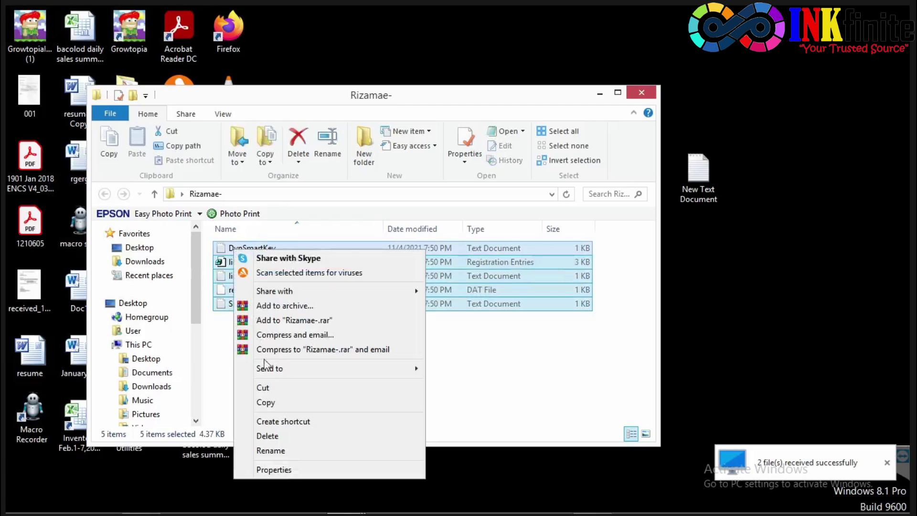
left_click(267, 403)
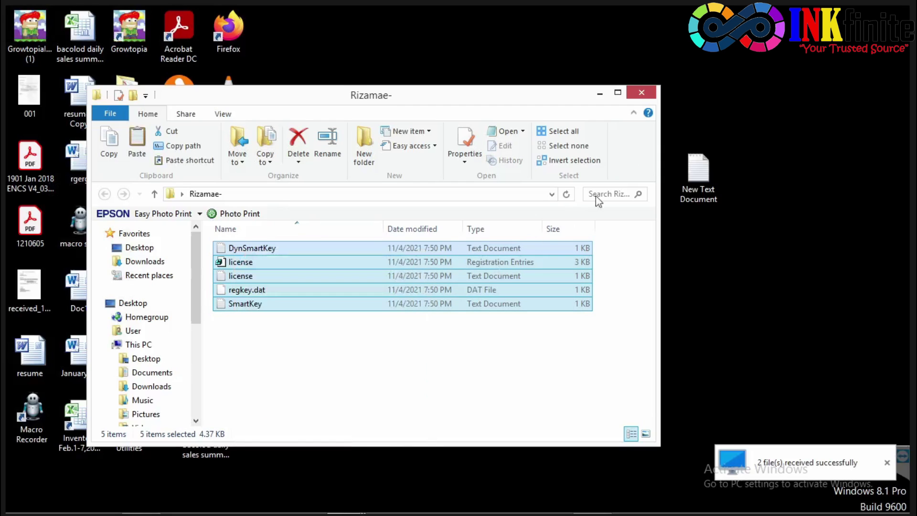
left_click(642, 93)
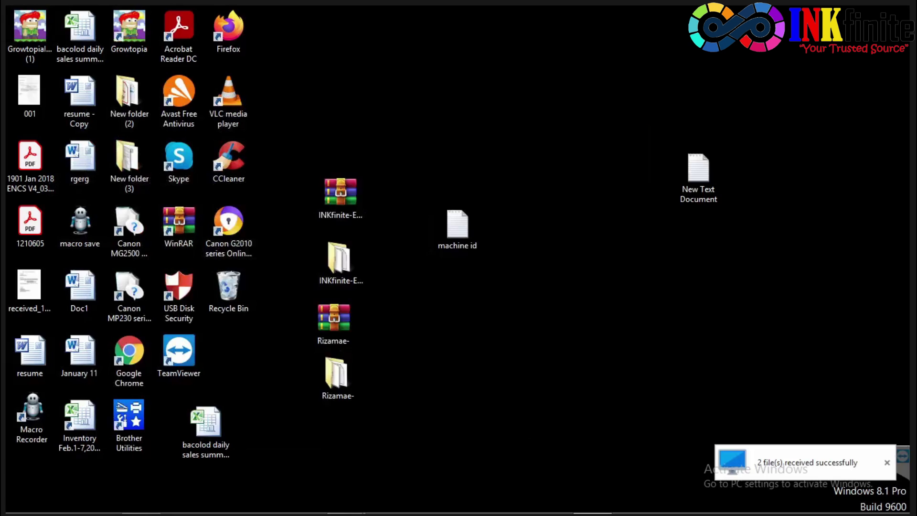
Paste the copied license files into the INKfinite-EPSON_L1210-L3210-L3250-L5290_14-in-1 folder, replacing the existing ones, and refresh the file list.
mouse_move(559, 512)
mouse_move(351, 500)
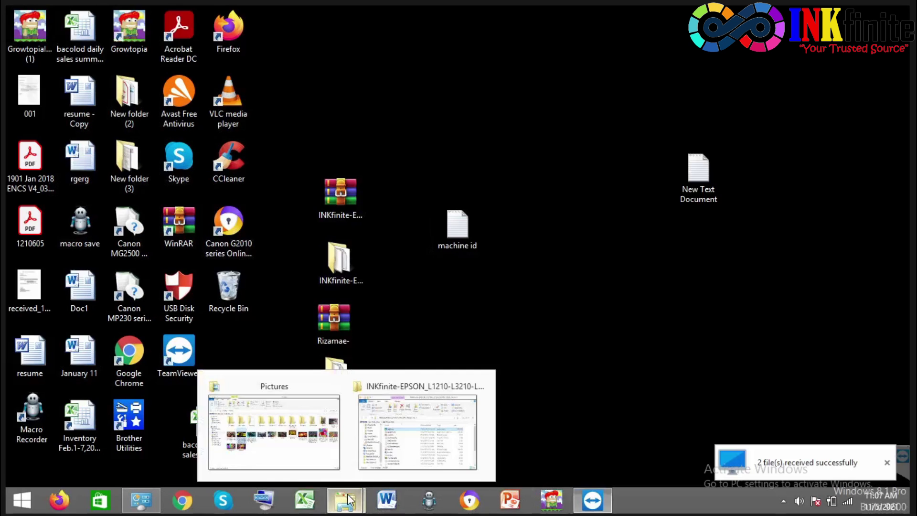
left_click(399, 437)
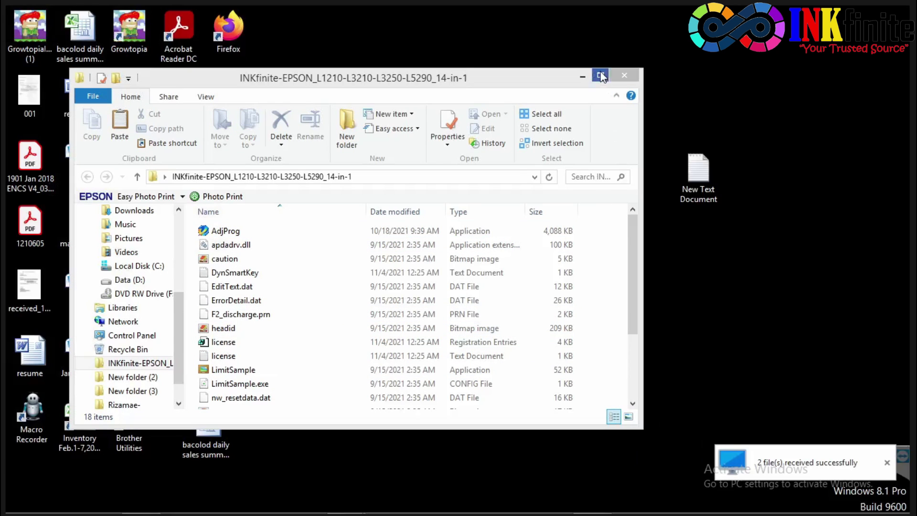
left_click_drag(529, 68, 508, 43)
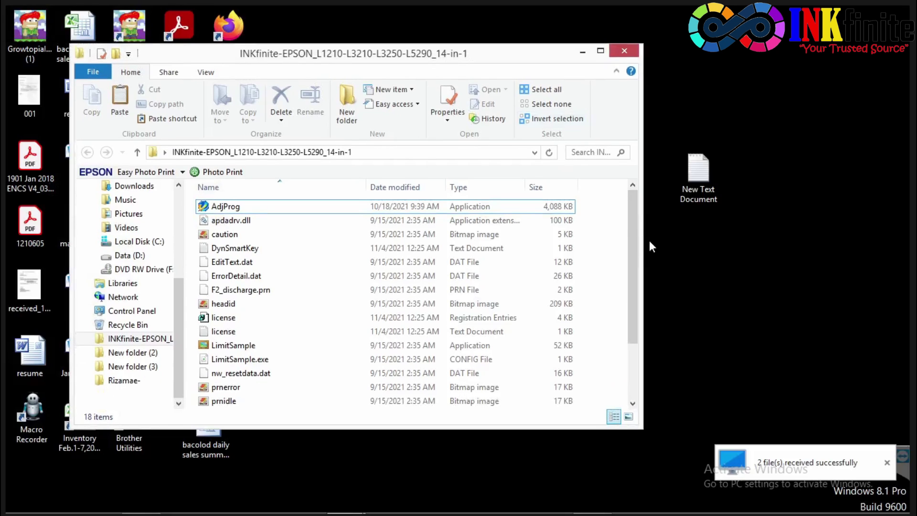
left_click_drag(643, 245, 723, 252)
scroll(606, 295, "down", 1)
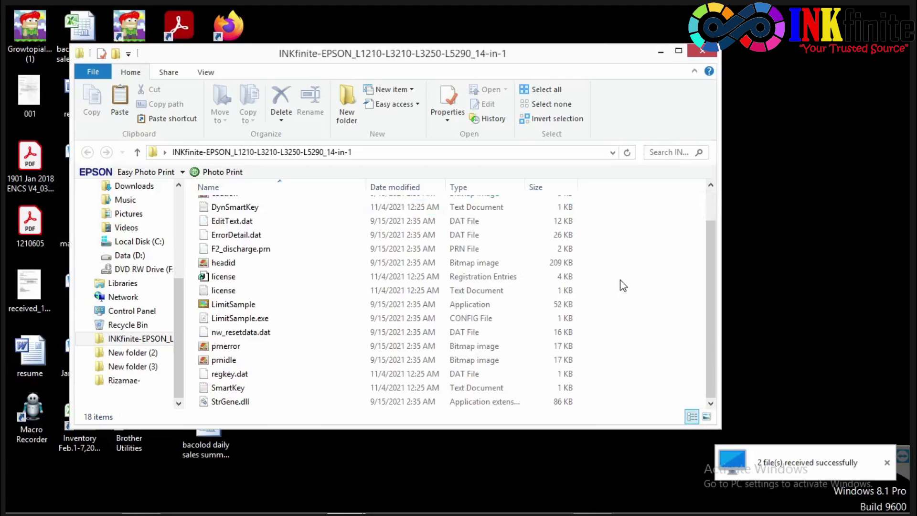
scroll(623, 286, "up", 1)
right_click(621, 281)
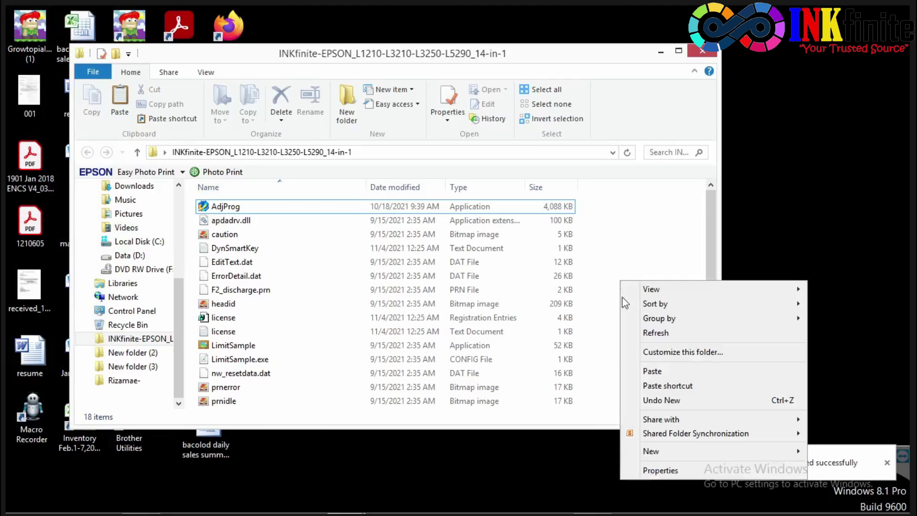
left_click(656, 372)
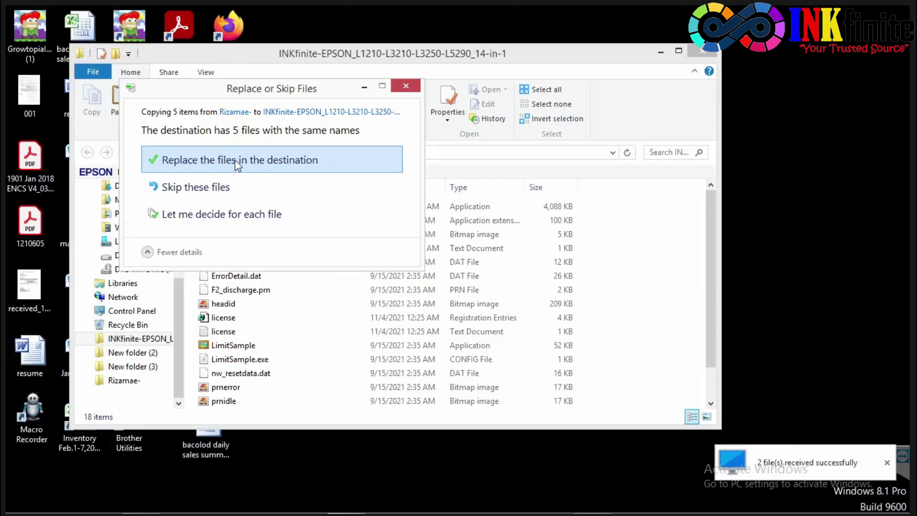
left_click(237, 163)
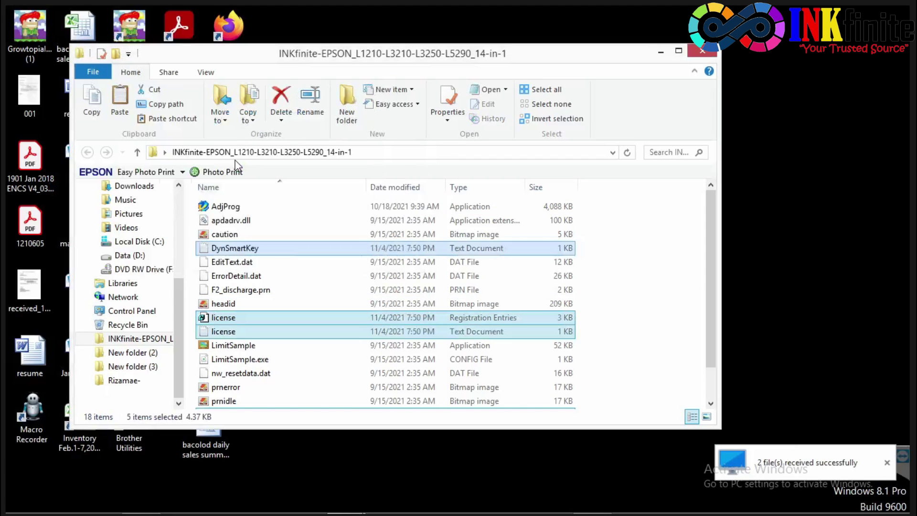
right_click(605, 257)
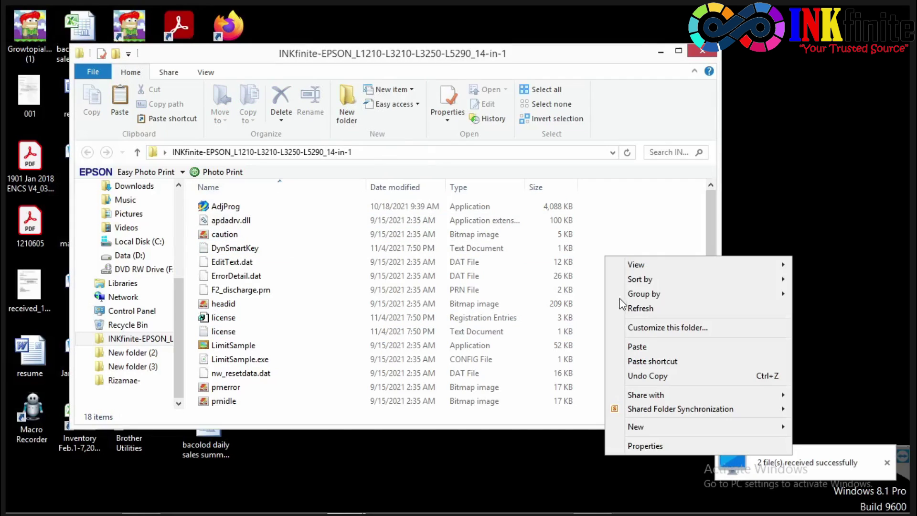
left_click(643, 308)
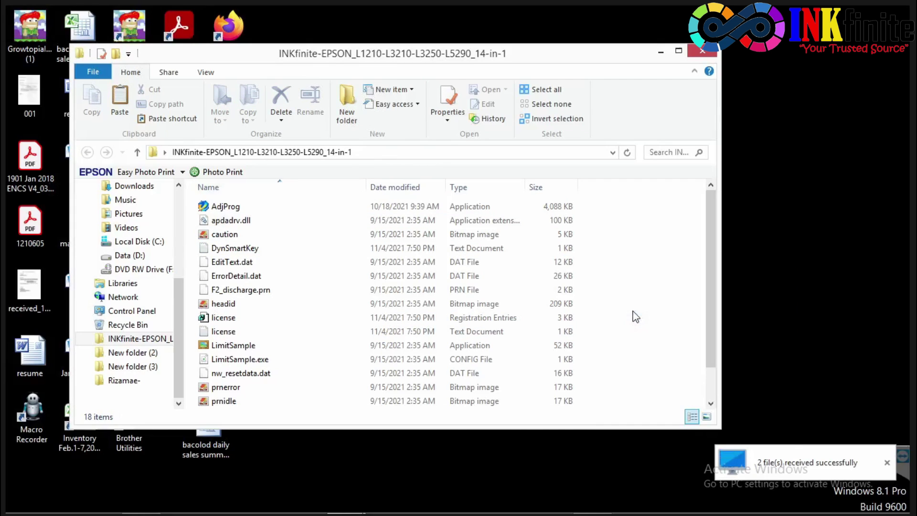
Launch AdjProg from the INKfinite folder and acknowledge the registration message to reach its main window.
left_click(230, 210)
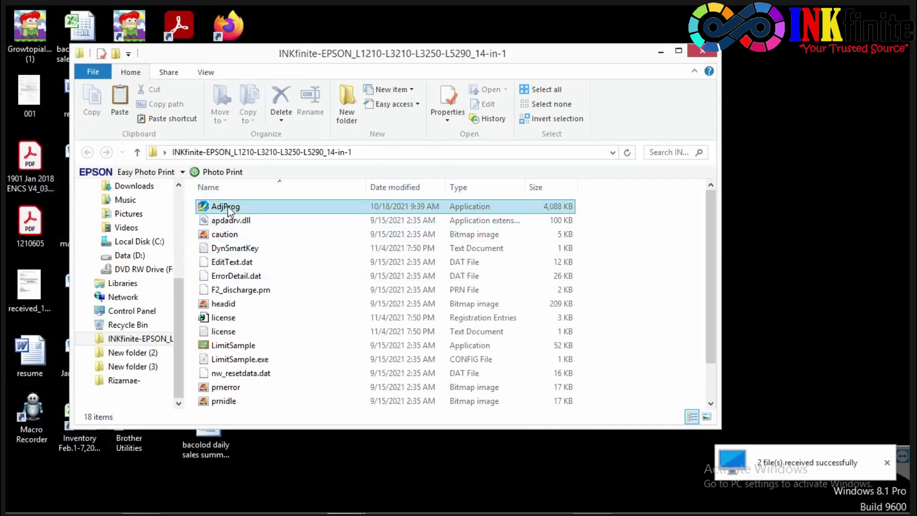
double_click(229, 210)
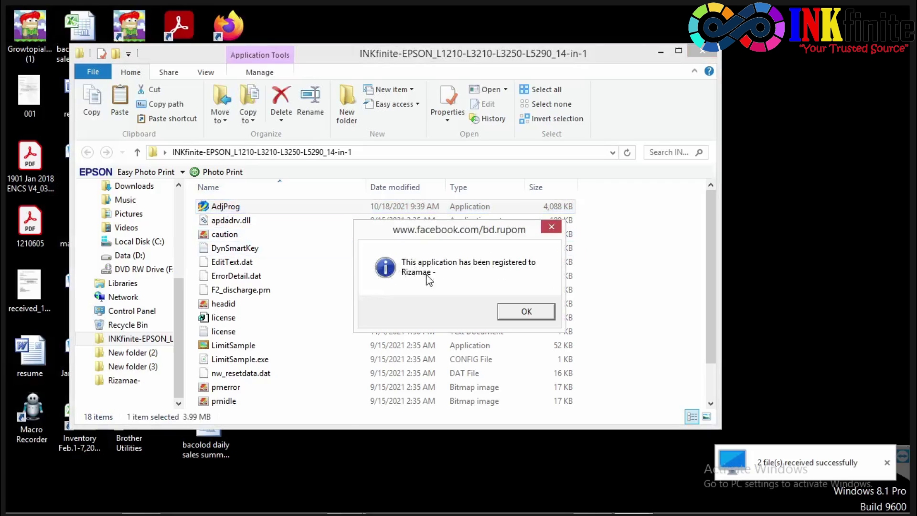
left_click(517, 318)
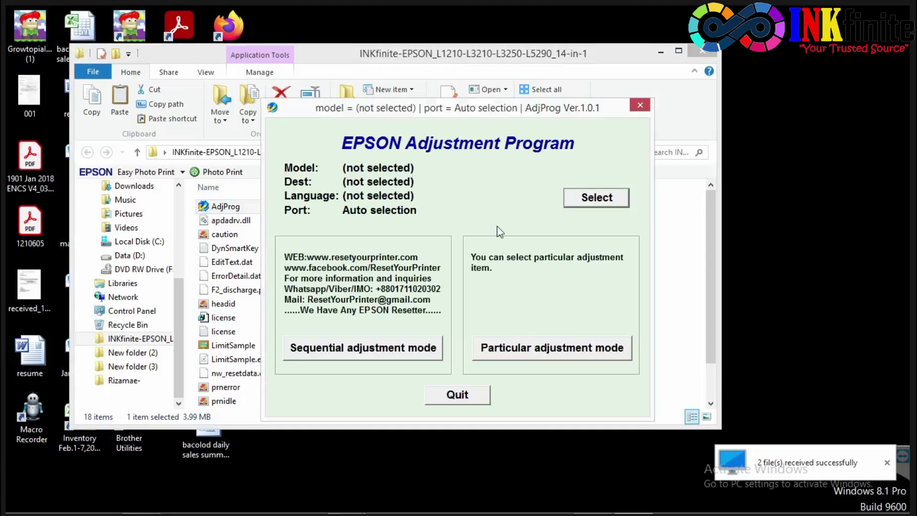
Check the version information of the Adjustment Program, including its supported printer models, and close it.
left_click(272, 108)
left_click(334, 164)
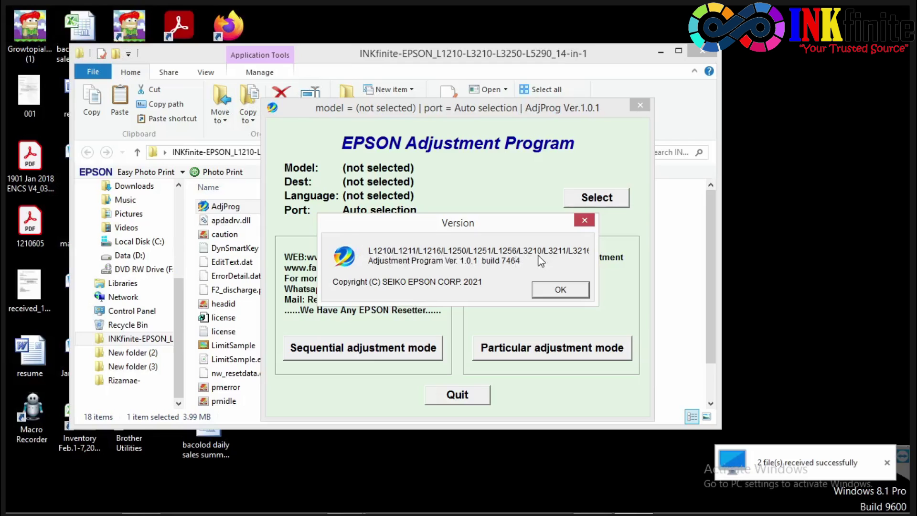
left_click(560, 290)
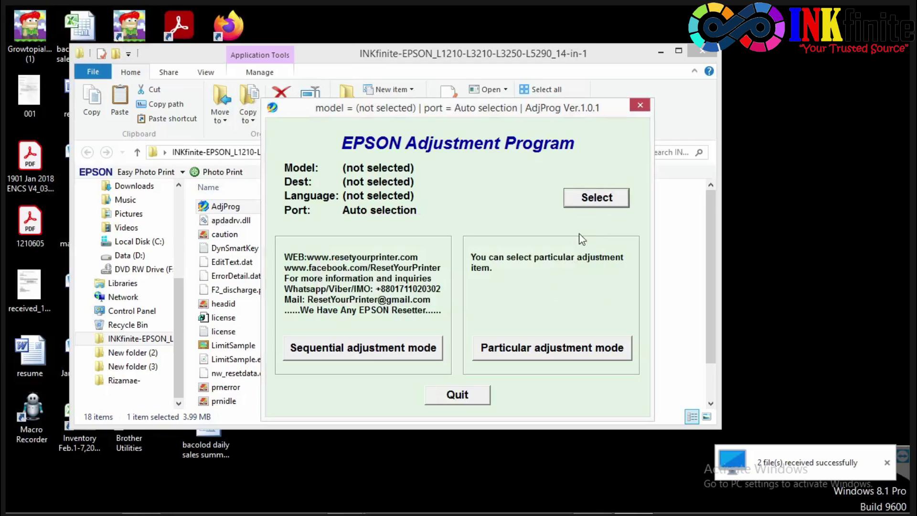
Configure the Adjustment Program for model L3210 on port USB013 (L3210 Series).
left_click(596, 198)
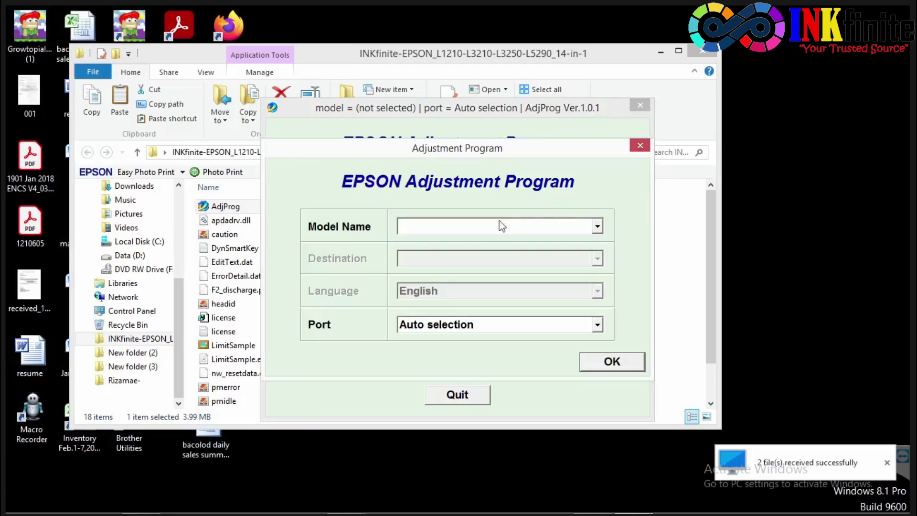
left_click(597, 227)
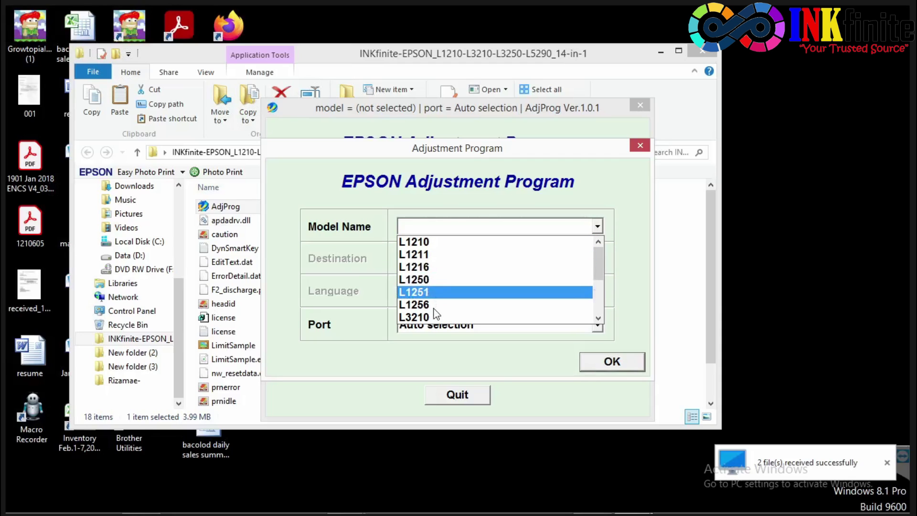
left_click_drag(600, 276, 599, 305)
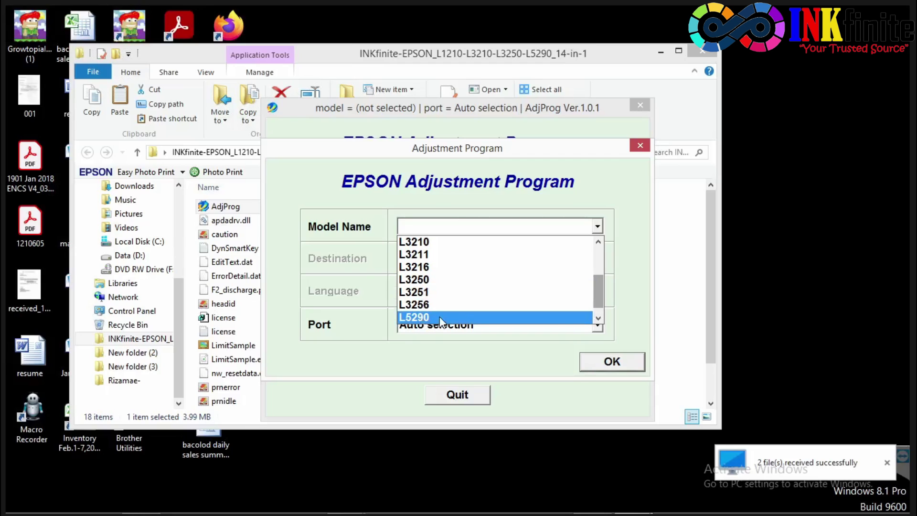
left_click(598, 319)
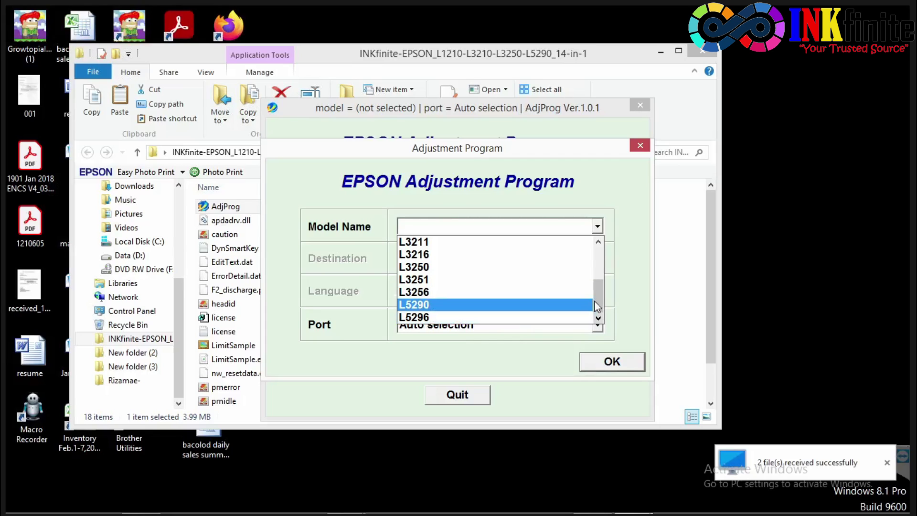
left_click_drag(602, 296, 607, 260)
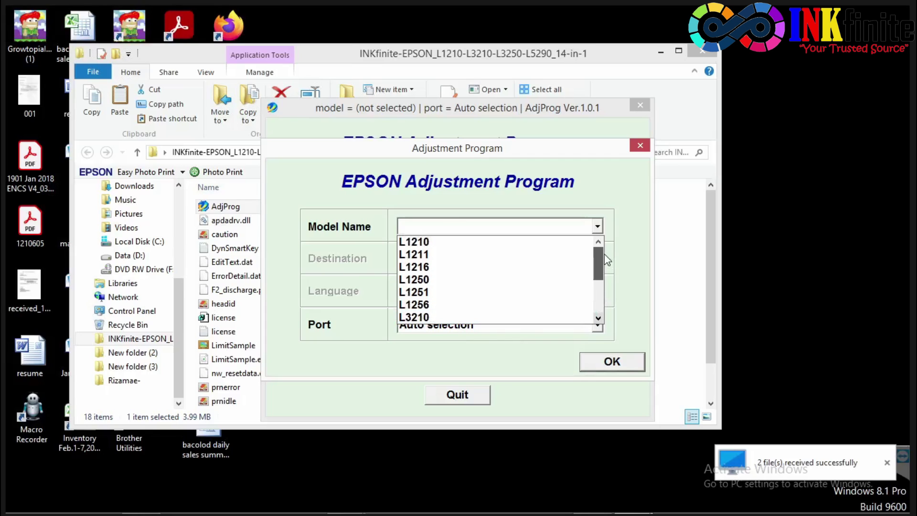
left_click(417, 317)
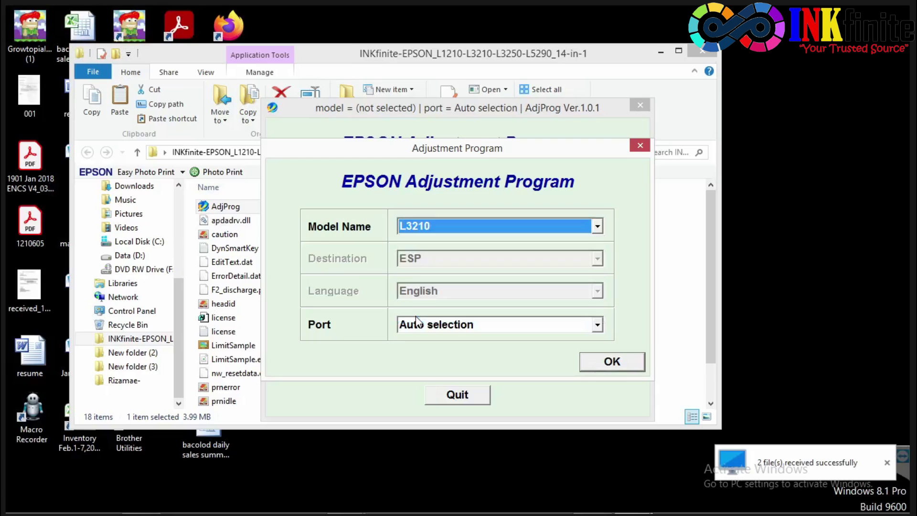
left_click(597, 325)
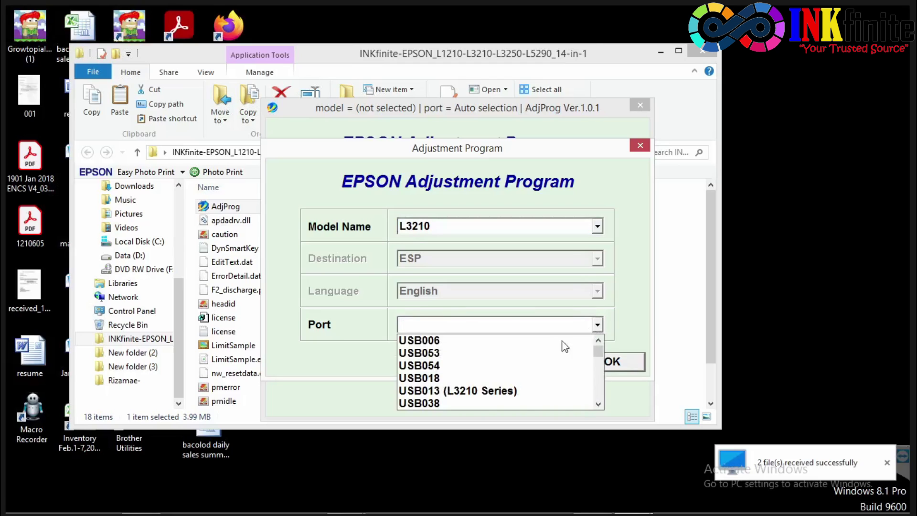
left_click(482, 392)
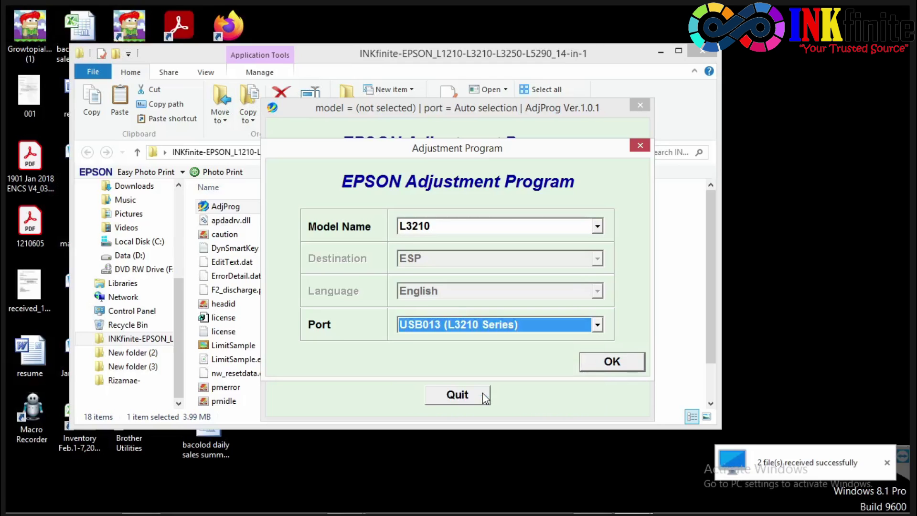
left_click(616, 365)
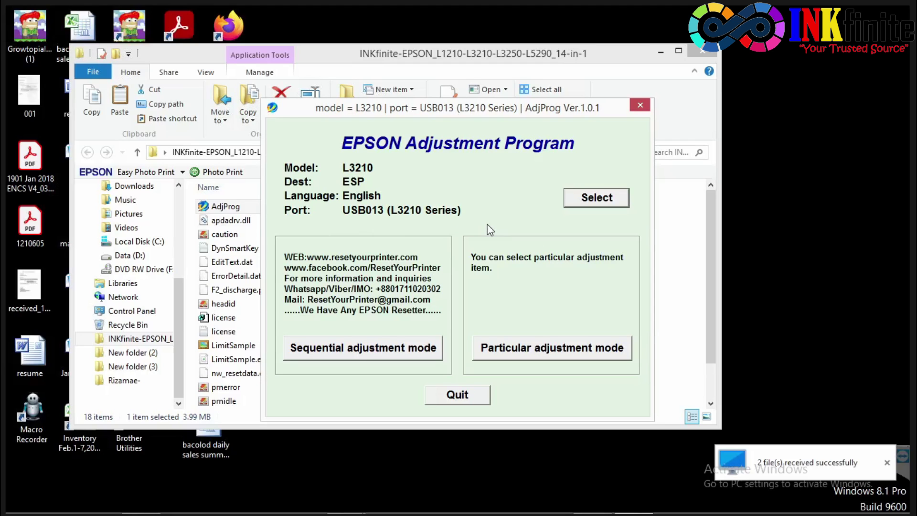
Open the Waste ink pad counter item in Particular adjustment mode and check the current counter values.
left_click(556, 351)
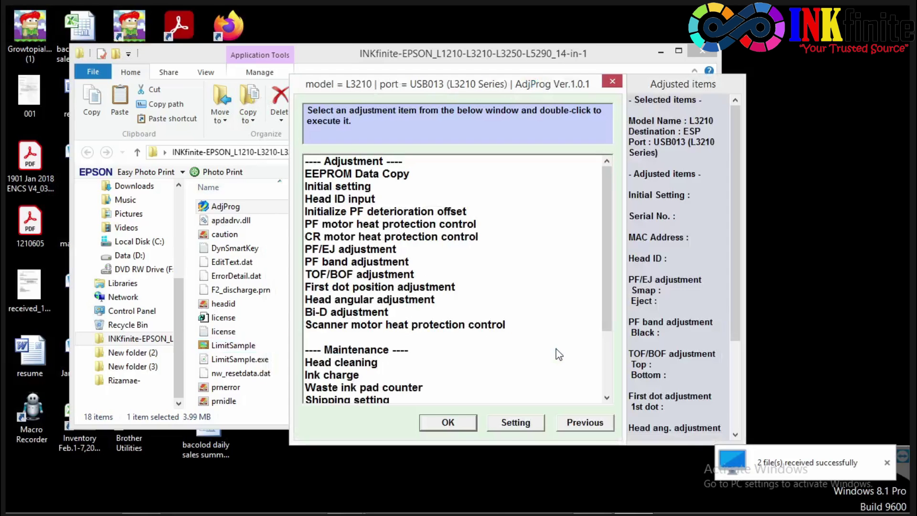
left_click_drag(603, 236, 606, 275)
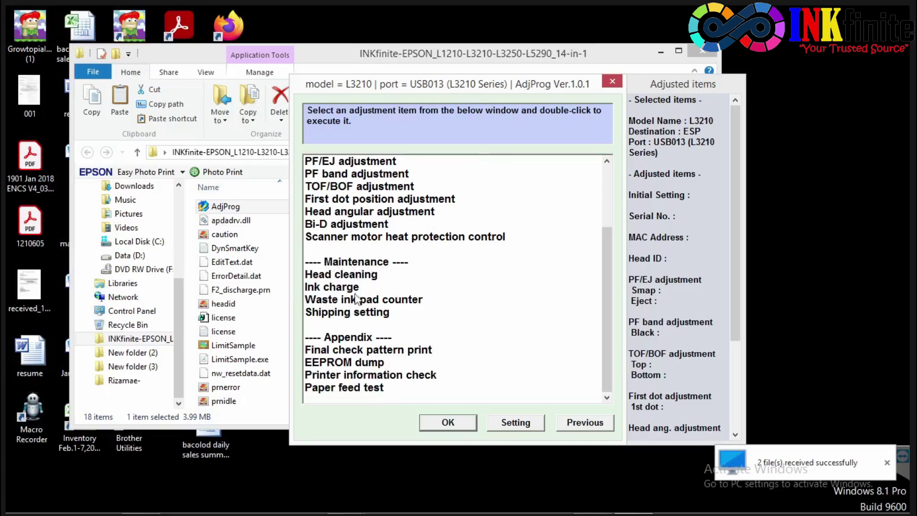
left_click(404, 301)
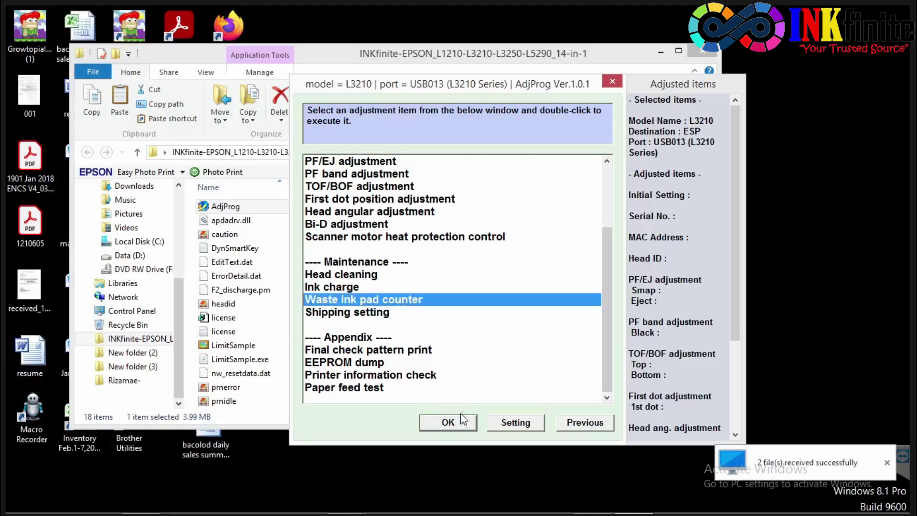
left_click(451, 426)
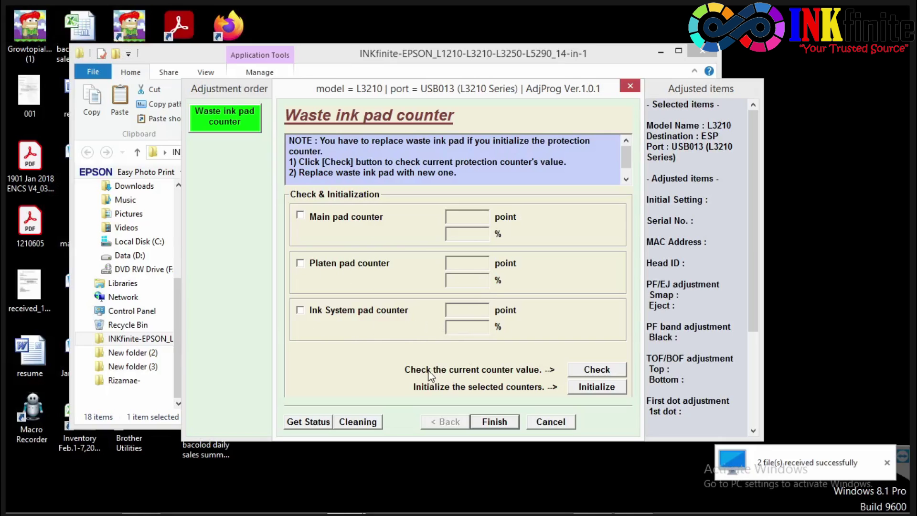
left_click(604, 372)
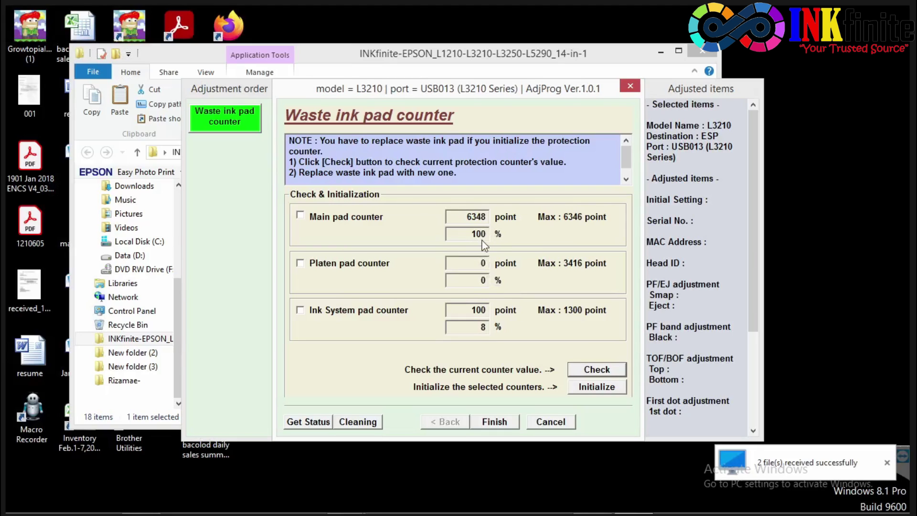
Initialize the Main pad and Ink System pad counters, turning the printer off and on as instructed, and recheck the counters before finishing.
left_click(300, 216)
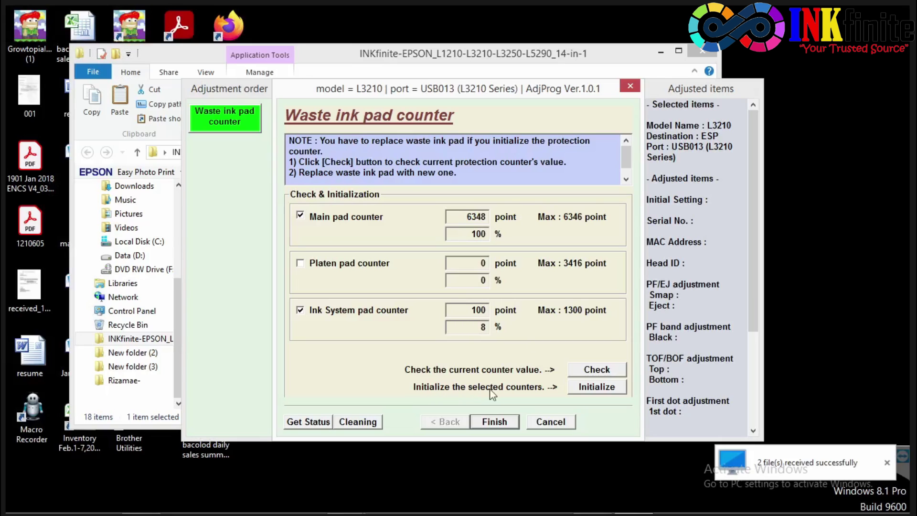
left_click(598, 391)
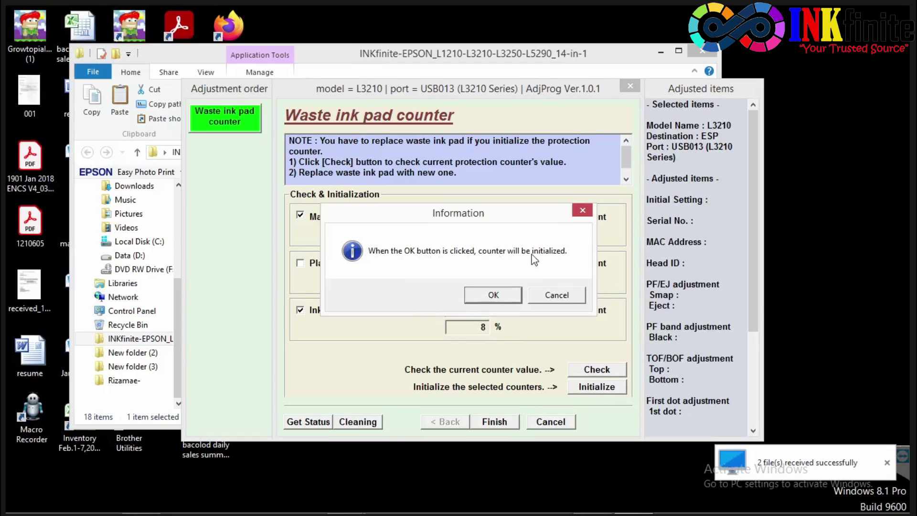
left_click(491, 305)
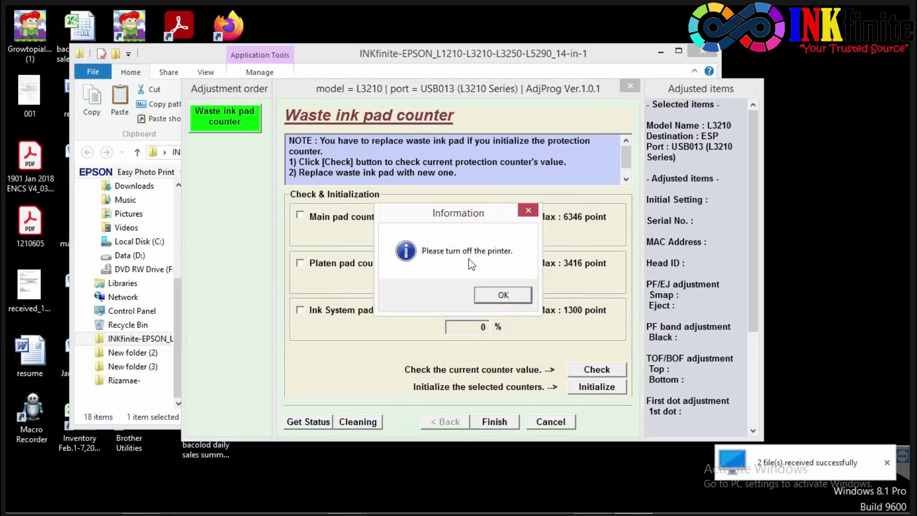
left_click(506, 295)
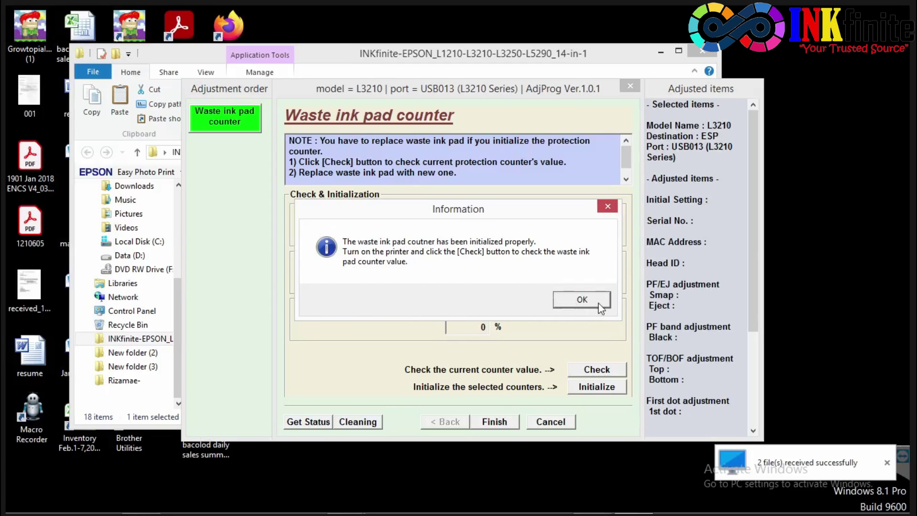
left_click(585, 301)
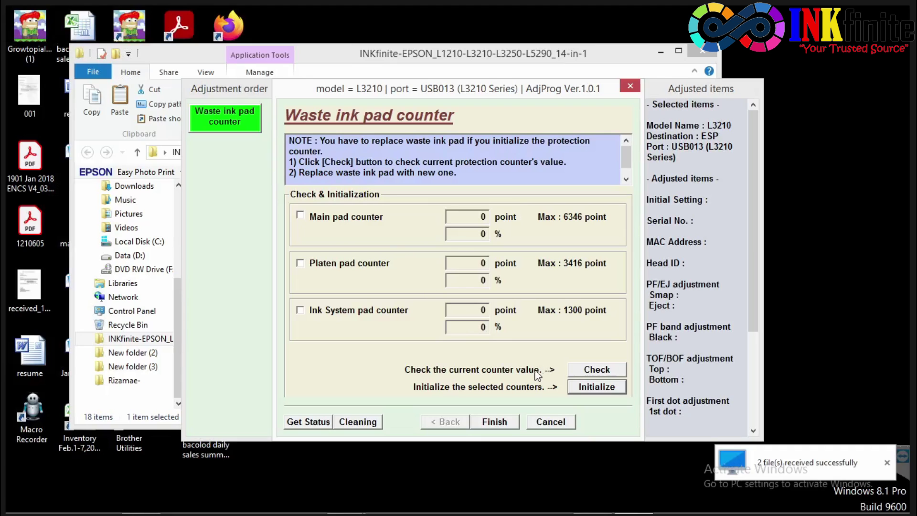
left_click(605, 372)
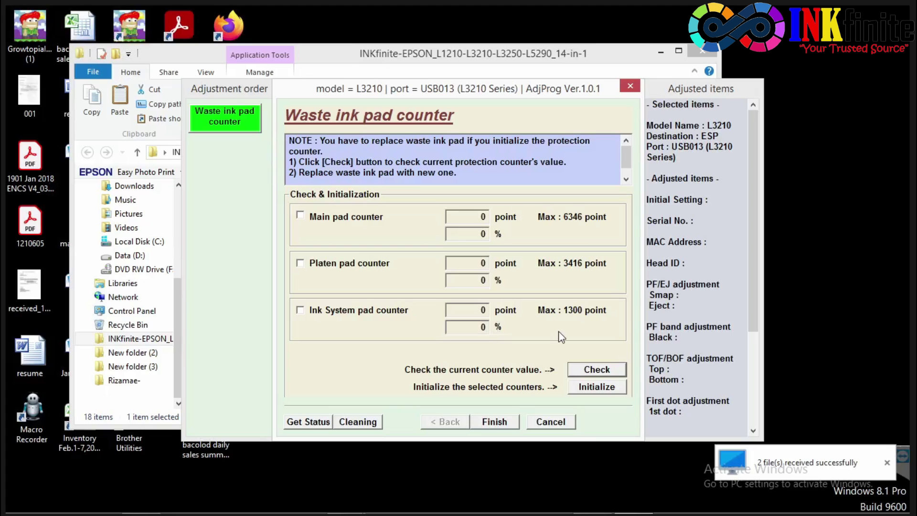
left_click(497, 428)
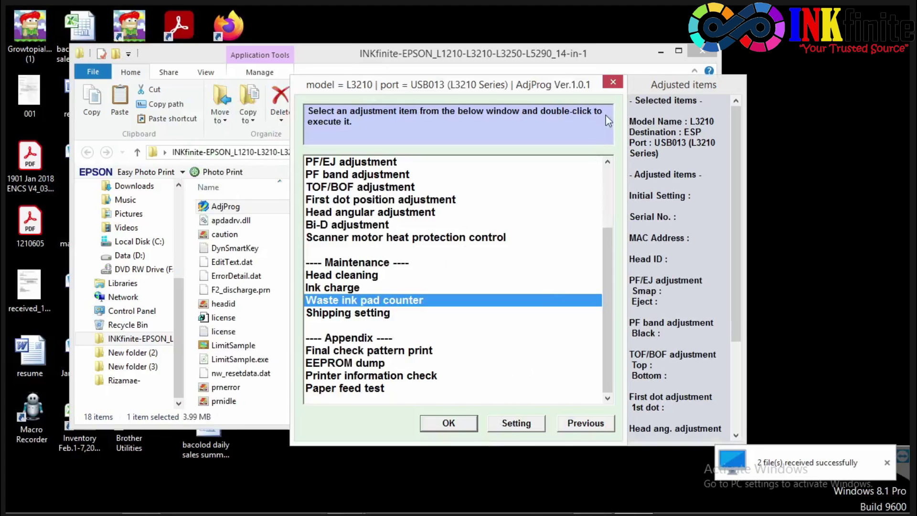
Quit the Adjustment Program and close the INKfinite folder window.
left_click(613, 85)
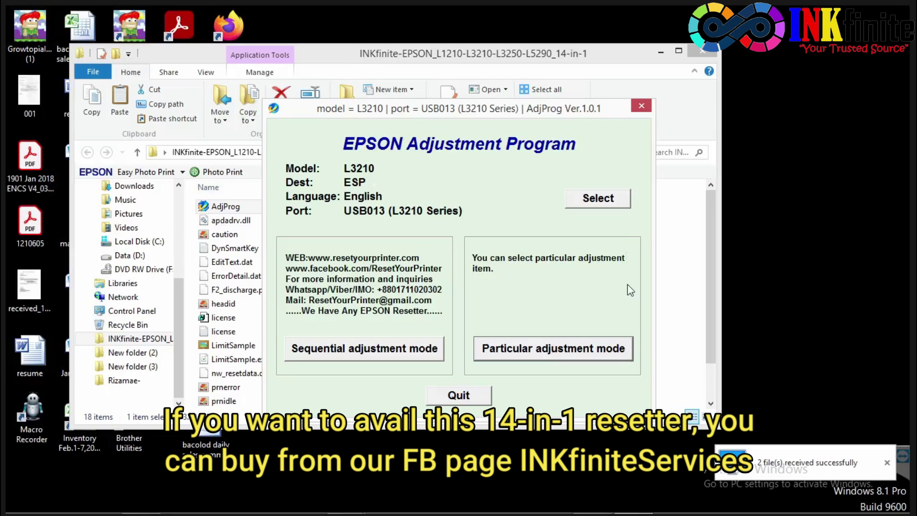
left_click(458, 396)
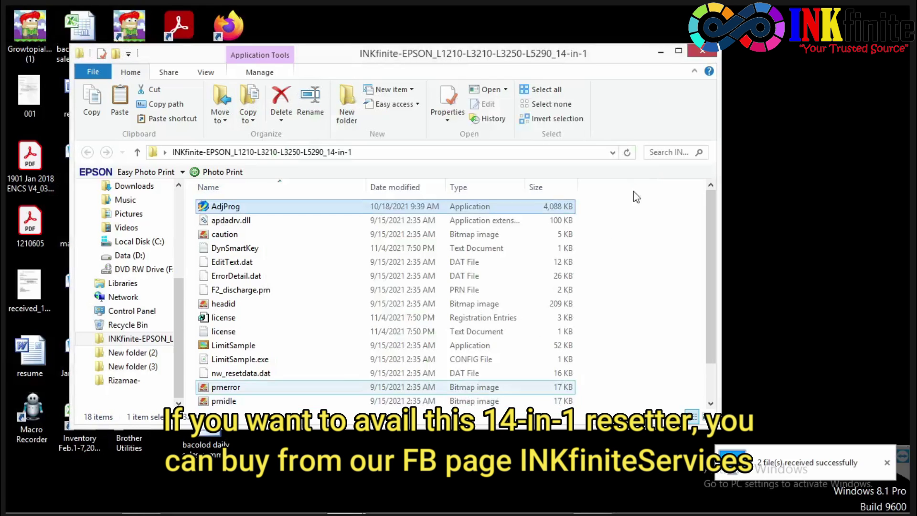
left_click(706, 51)
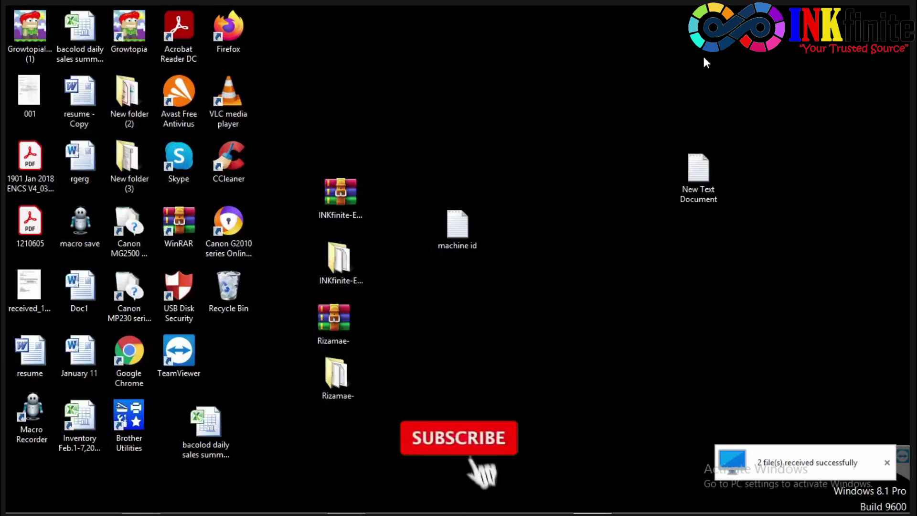